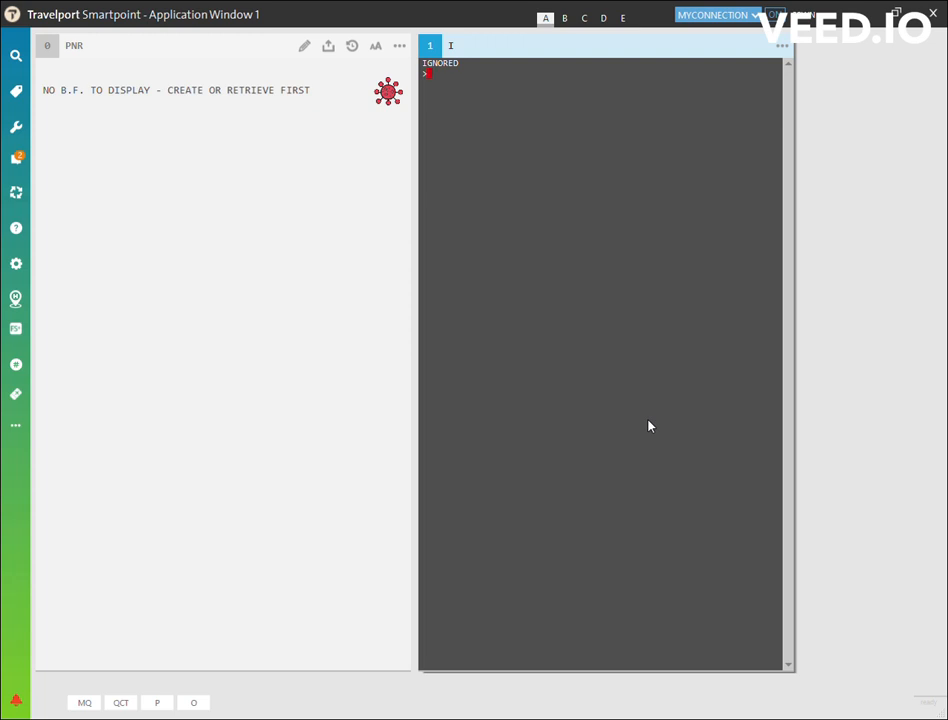
# Display Emirates (EK) flight availability from London Heathrow (LHR) to Dubai (DXB) for 10 May.
pyautogui.write('A10MAYLHRDXB.D')
pyautogui.press('BackSpace')
pyautogui.press('BackSpace')
pyautogui.write('/EK')
pyautogui.press('Return')
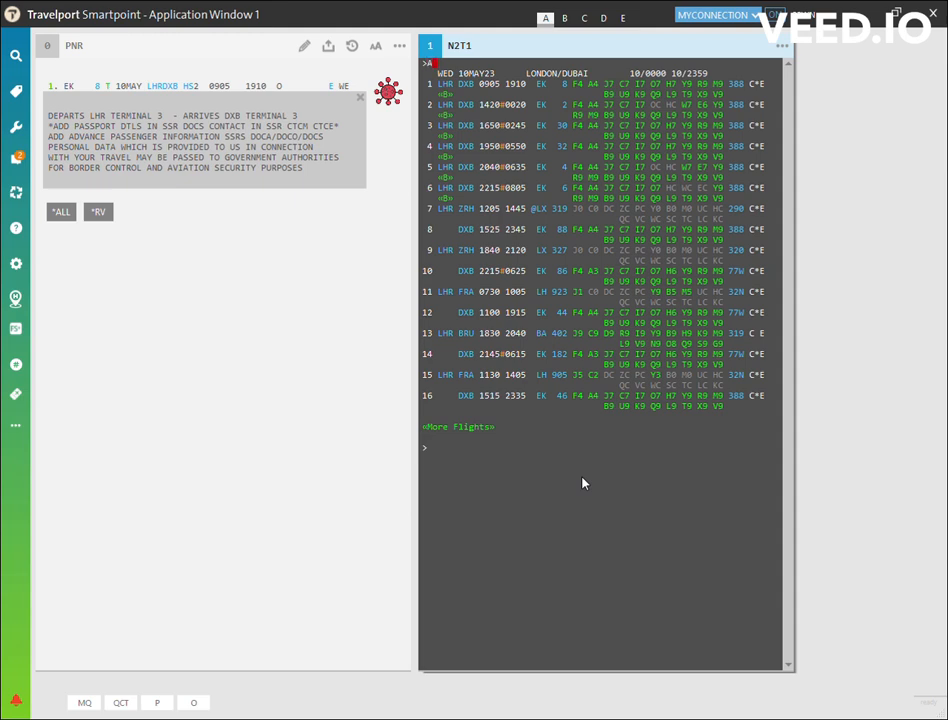
# Display DXB to LHR availability for 25 May with the .D option and sell two T-class seats on the line 4 flight, EK 7.
pyautogui.write('5MAYDXBLHR.D')
pyautogui.press('Return')
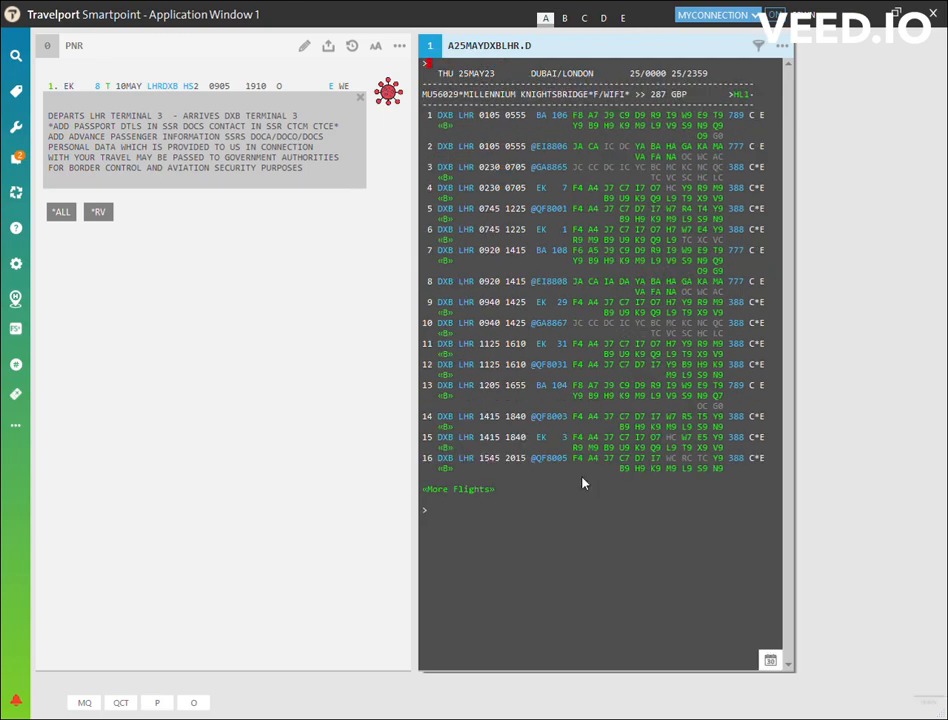
pyautogui.write('N2T4')
pyautogui.press('Return')
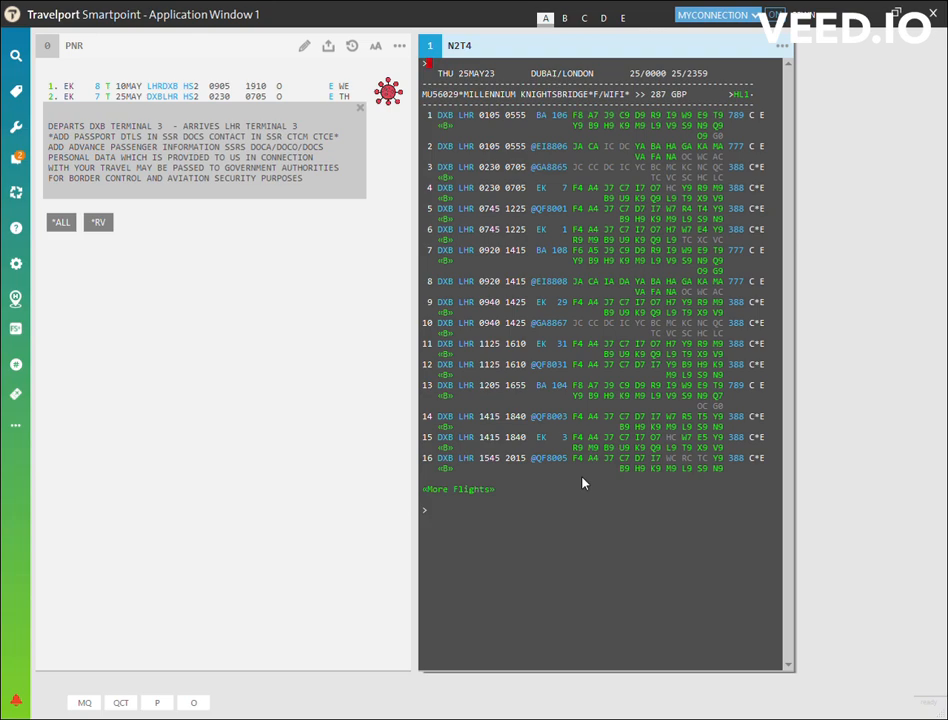
# Quote the fare for the two booked segments and highlight the grand total per adult.
pyautogui.write('FQ')
pyautogui.press('Return')
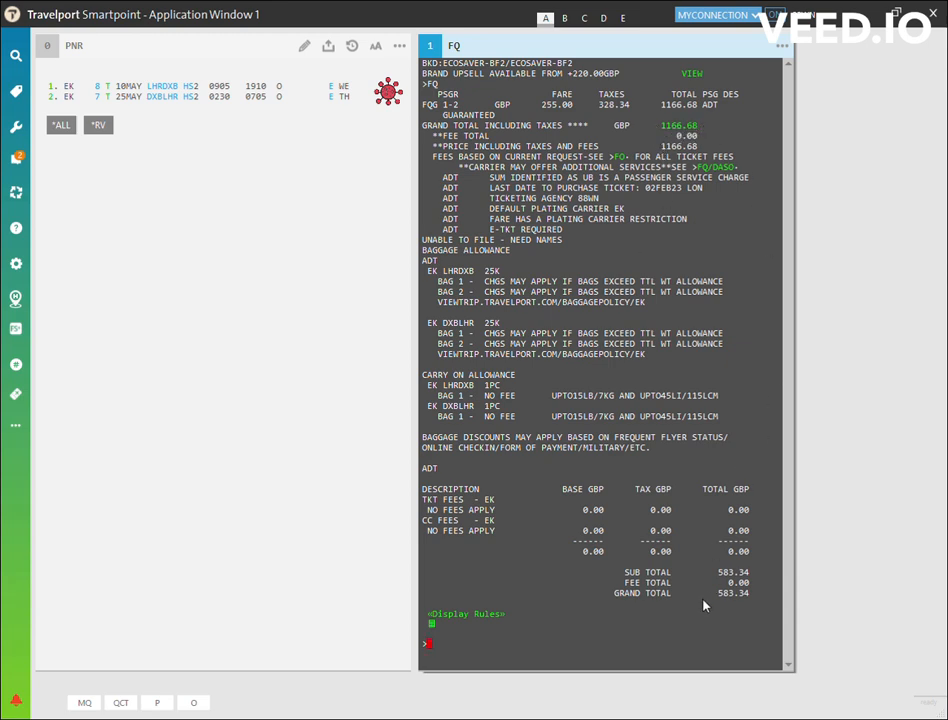
pyautogui.moveTo(716, 593); pyautogui.dragTo(758, 595)
# Add the adult passenger's full name to the booking with the title MR.
pyautogui.click(453, 653)
pyautogui.press('Return')
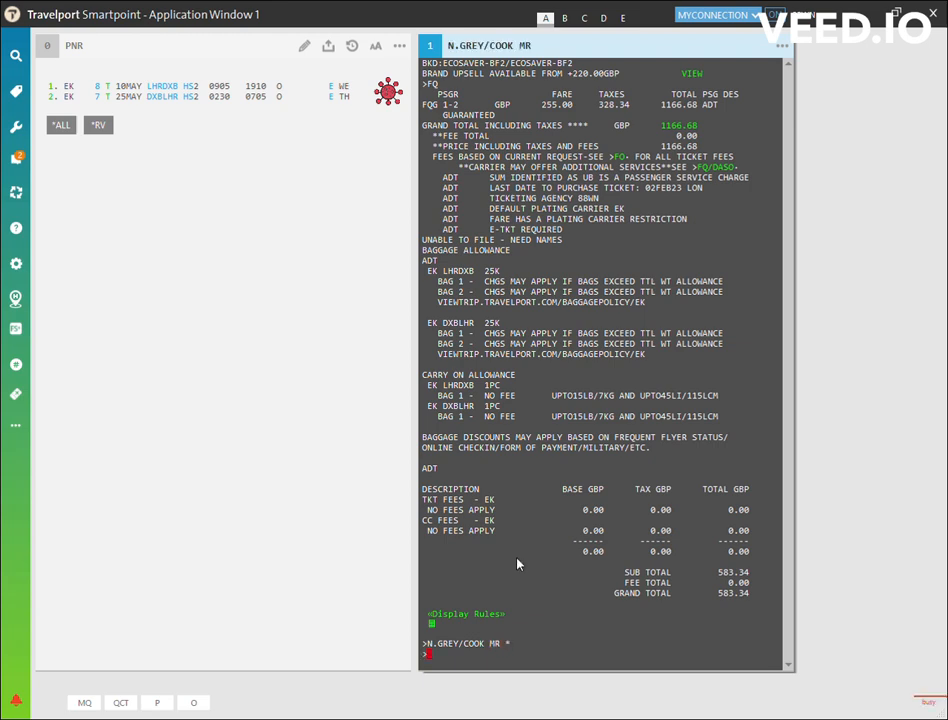
# Add the child passenger's full name with the title MSTR and the passenger type remark P-C06.
pyautogui.write('N.')
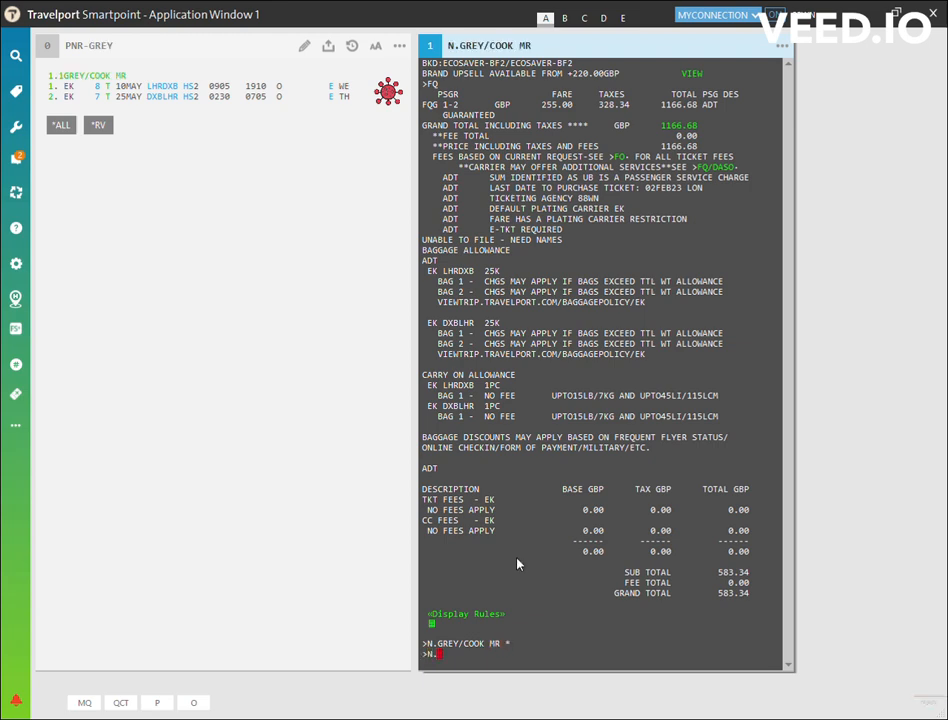
pyautogui.press('Return')
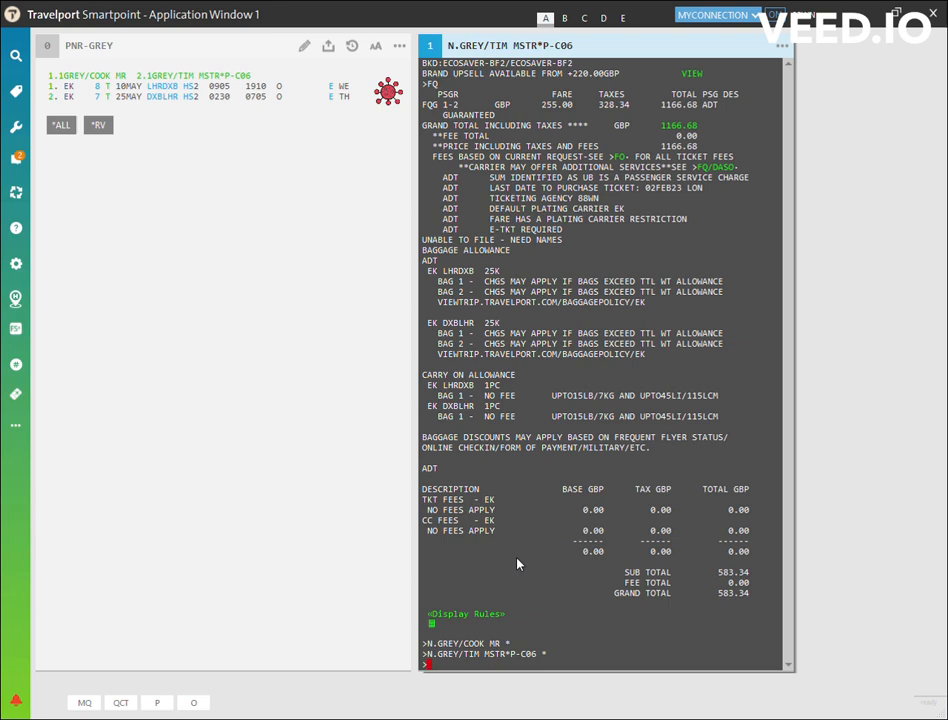
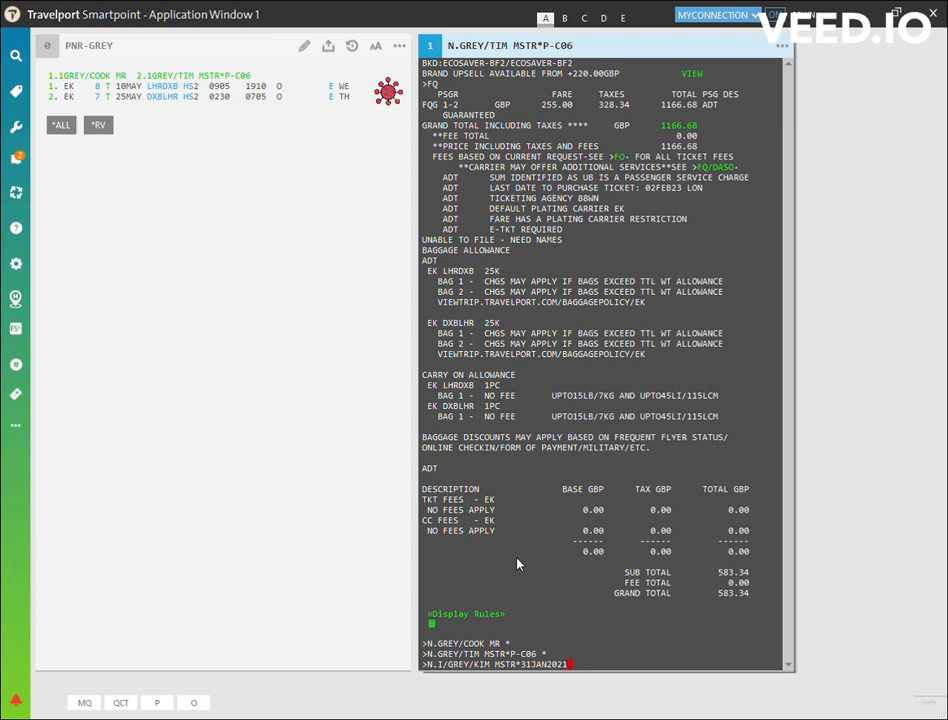
# Add the infant passenger's full name with the infant indicator, the title MSTR and the date of birth.
pyautogui.press('Return')
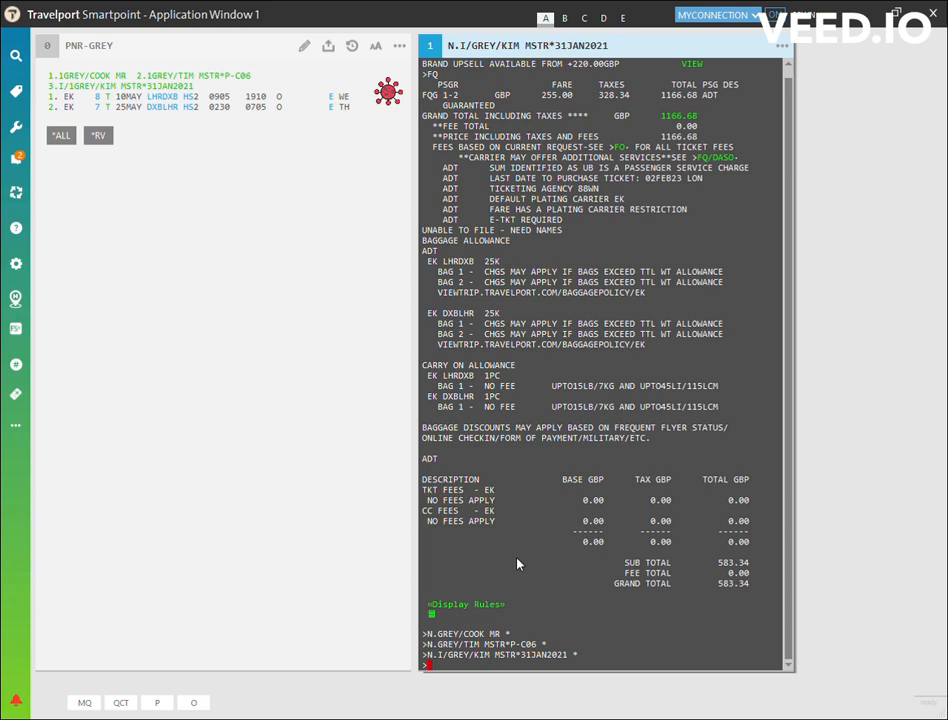
# Delete the first passenger's name from the booking.
pyautogui.write('N.P1@')
pyautogui.press('Return')
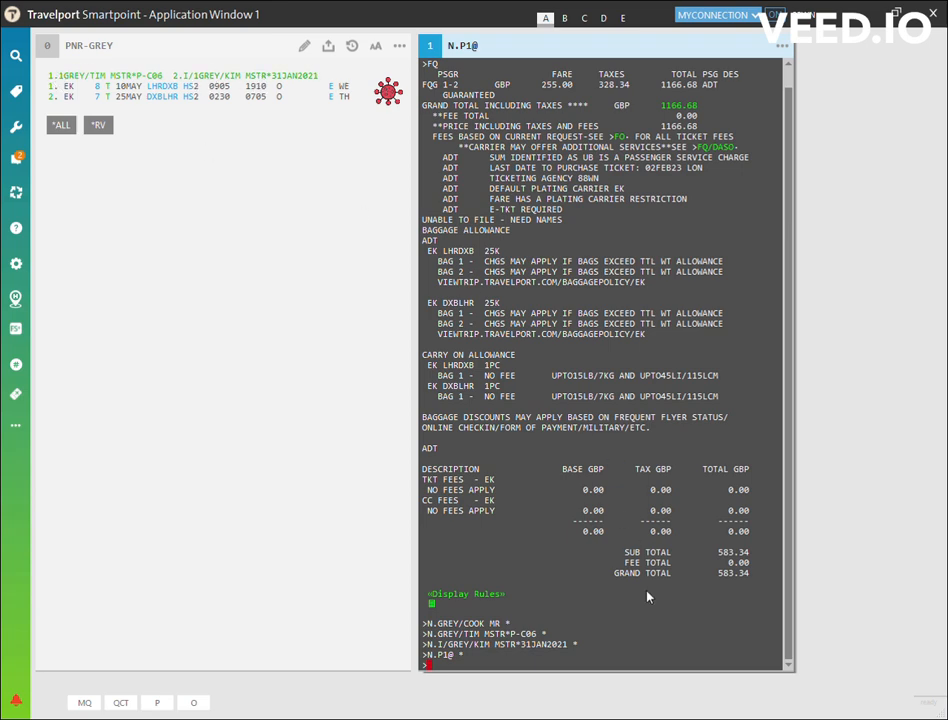
# Re-enter the adult passenger's full name with the title MR by reusing the earlier name entry.
pyautogui.press('Up')
pyautogui.press('Up')
pyautogui.press('Up')
pyautogui.press('Up')
pyautogui.press('Return')
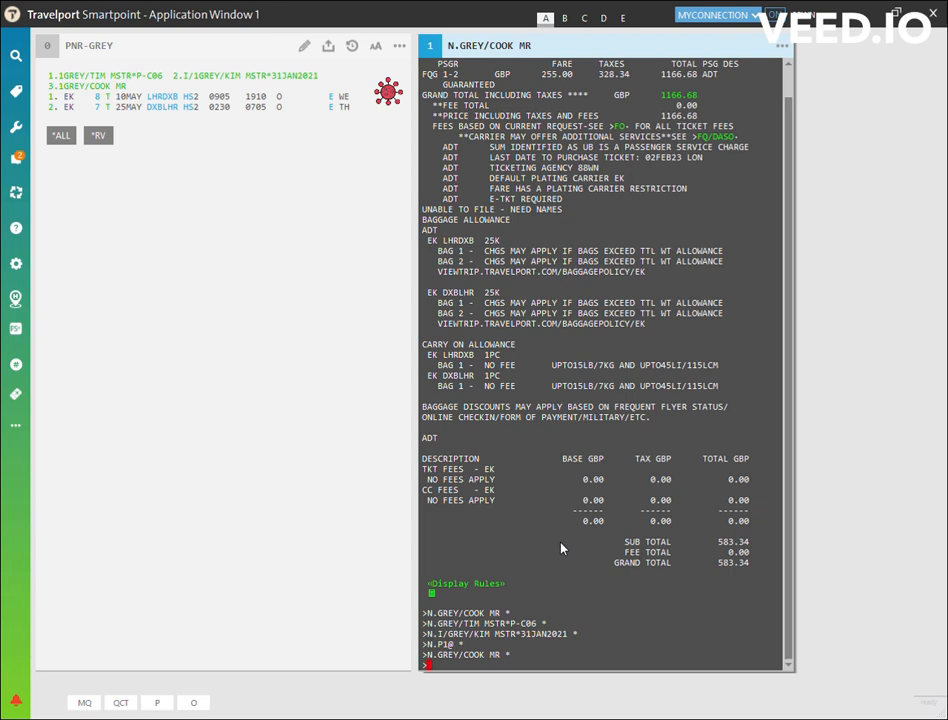
# Add the ticketing arrangement T* and the travel agency contact phone number to the booking.
pyautogui.write('T.T*')
pyautogui.press('Return')
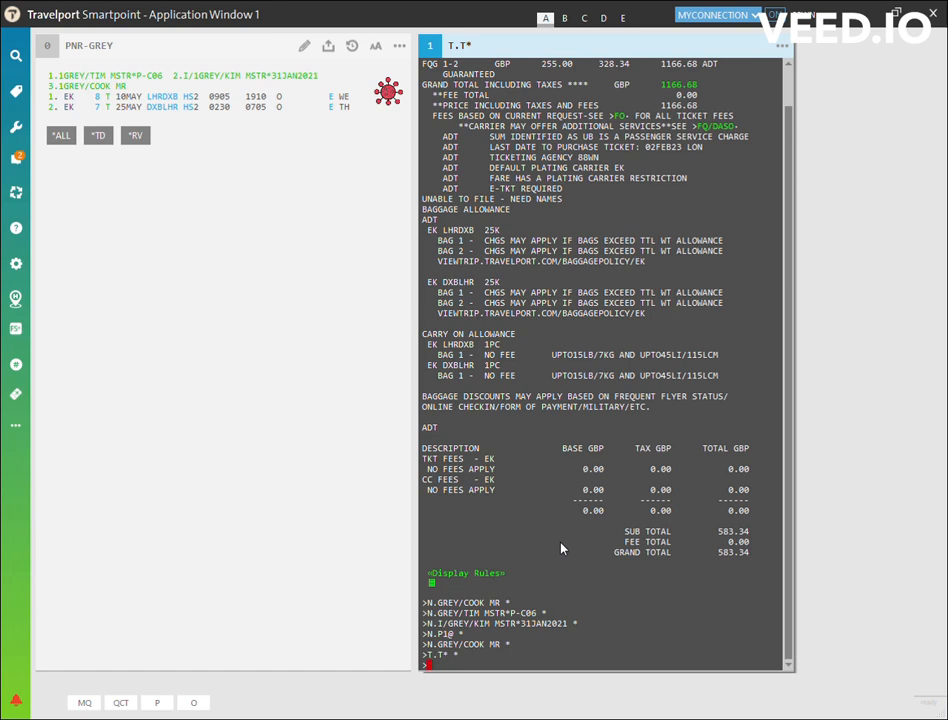
pyautogui.write('P.T*')
pyautogui.press('Return')
# Enter FS as the received-from field, then save and redisplay the booking with ER and IR.
pyautogui.write('R.FS')
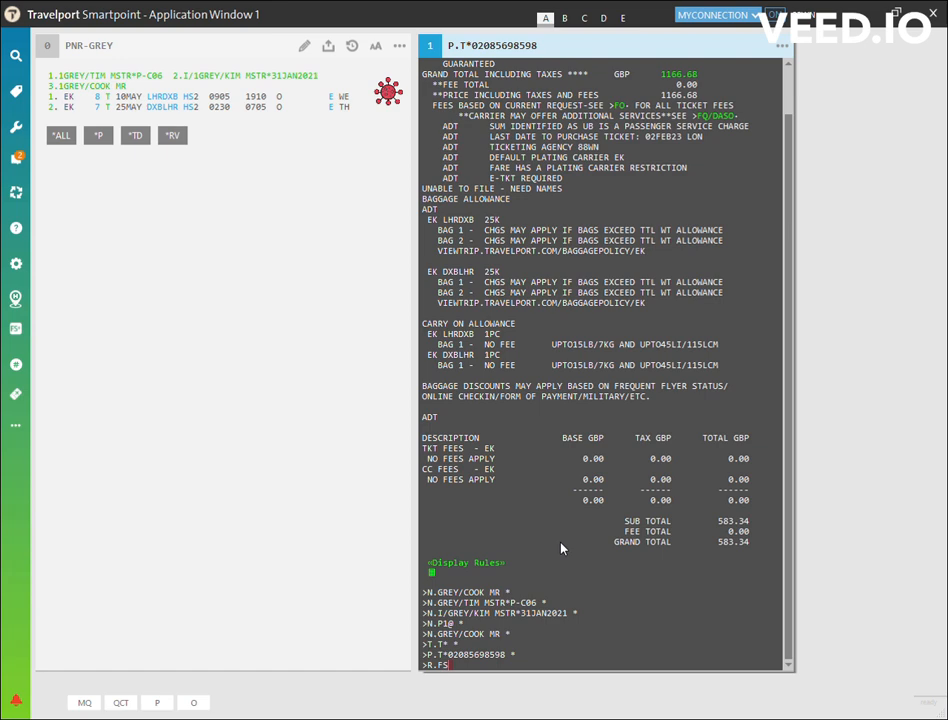
pyautogui.press('Return')
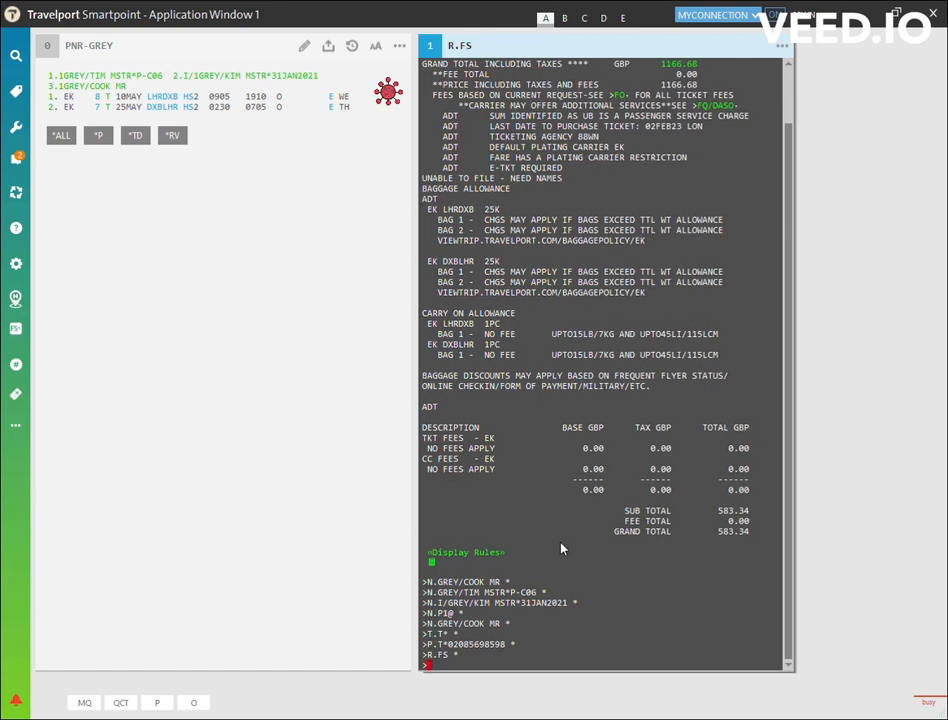
pyautogui.write('ER')
pyautogui.press('Return')
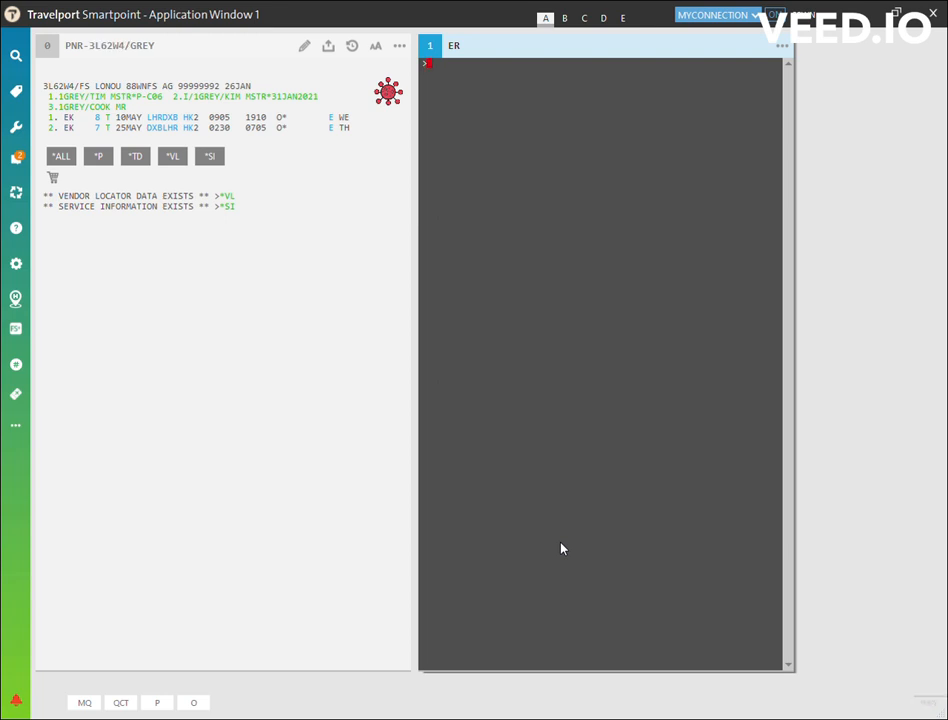
pyautogui.write('IR')
pyautogui.press('Return')
# Display the booking's vendor locator and service information, highlighting the record locator, the airline locator and the infant service request.
pyautogui.doubleClick(60, 86)
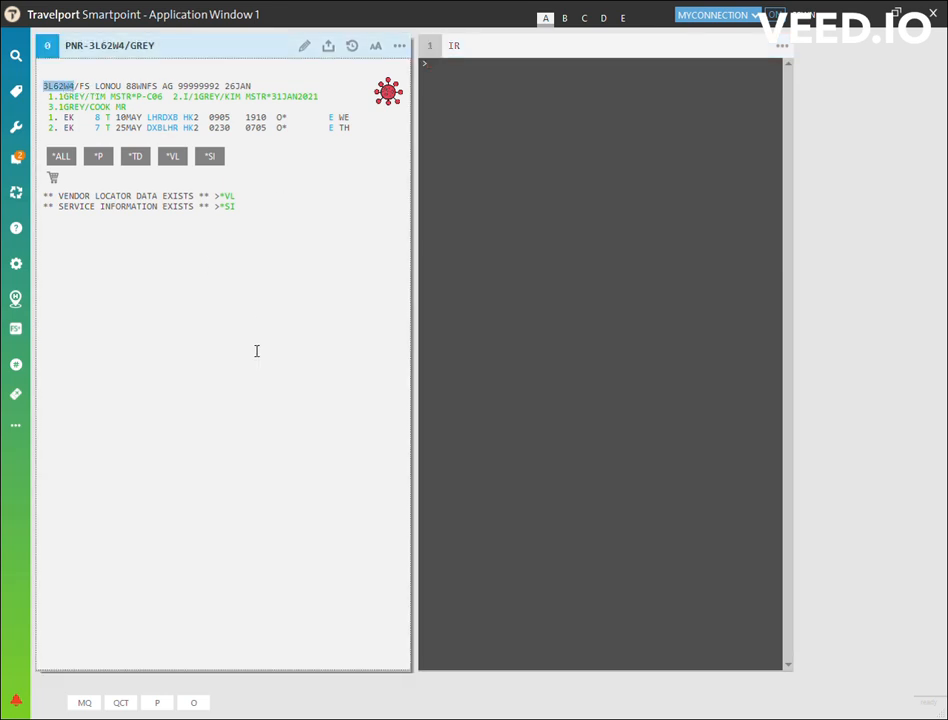
pyautogui.click(228, 197)
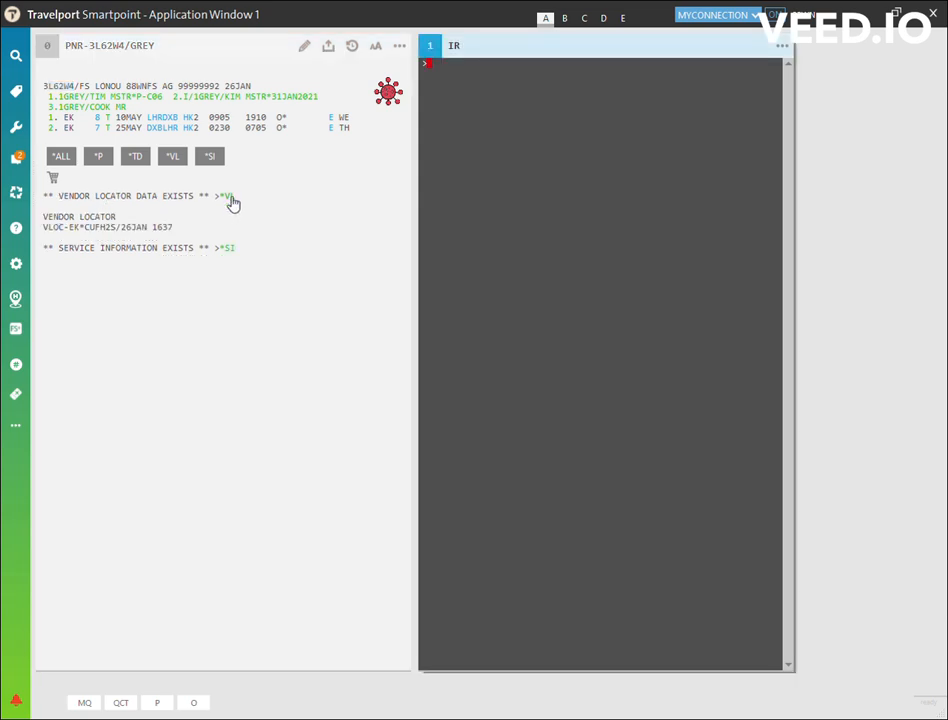
pyautogui.doubleClick(104, 230)
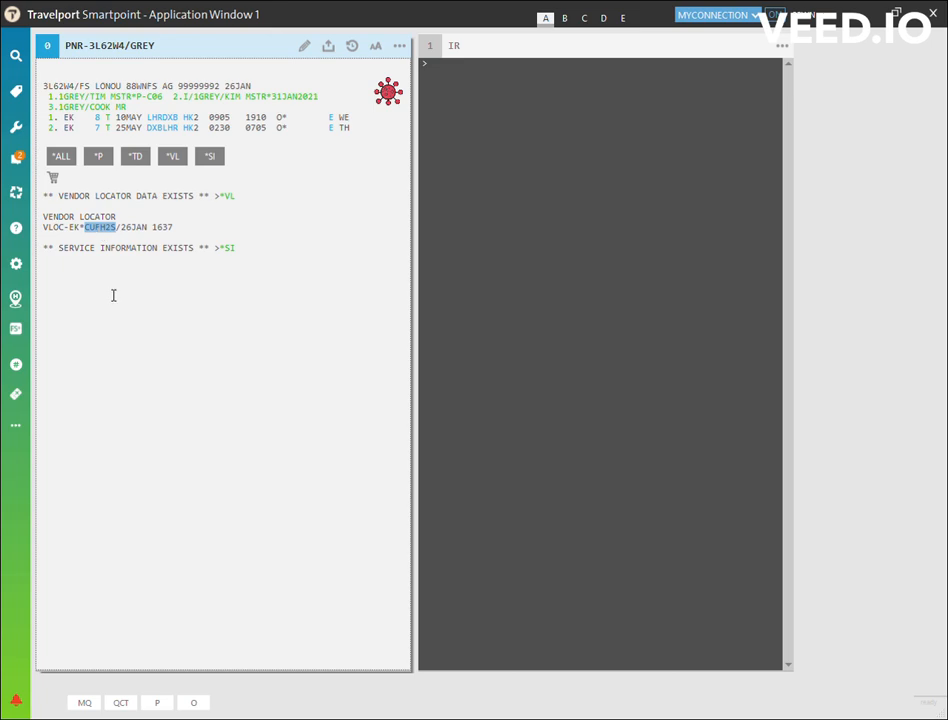
pyautogui.click(232, 249)
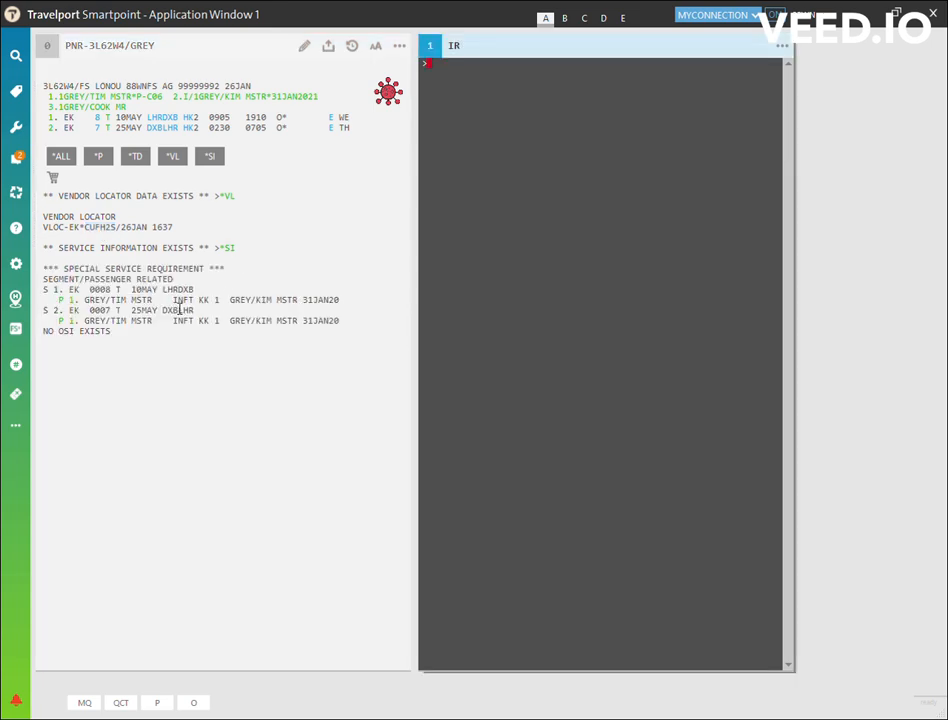
pyautogui.moveTo(173, 300); pyautogui.dragTo(220, 300)
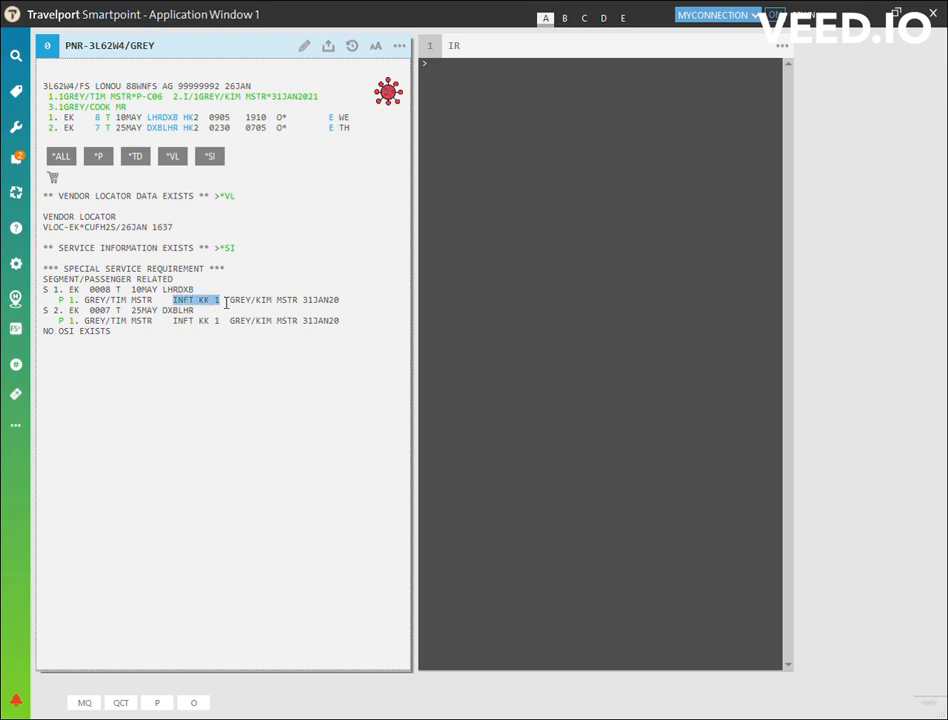
pyautogui.click(527, 360)
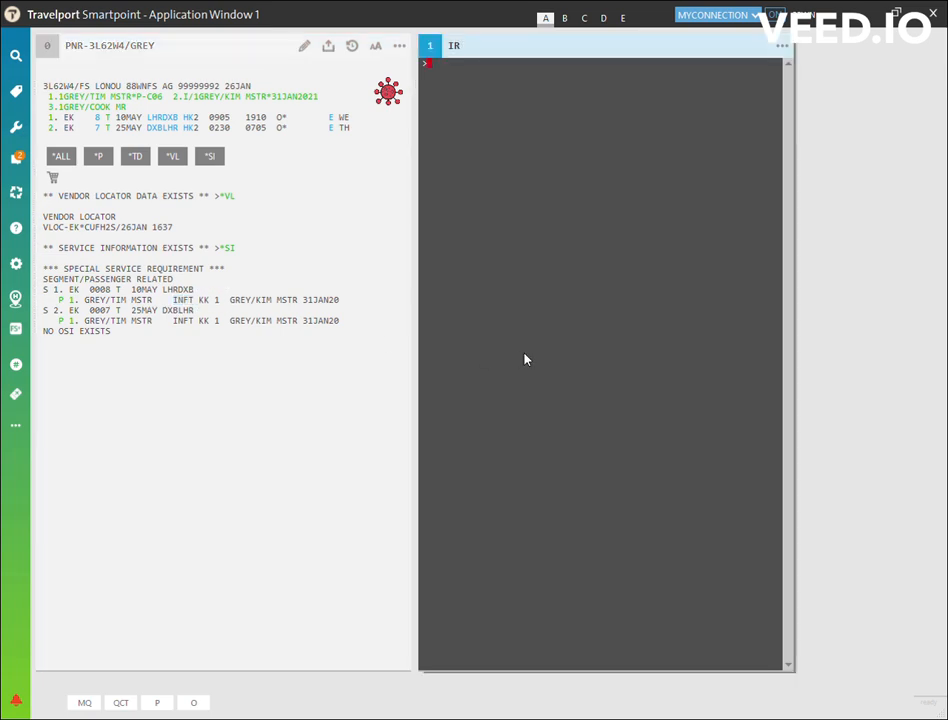
# Quote the fare for all passengers on the saved booking.
pyautogui.click(114, 122)
pyautogui.write('FQ')
pyautogui.press('Return')
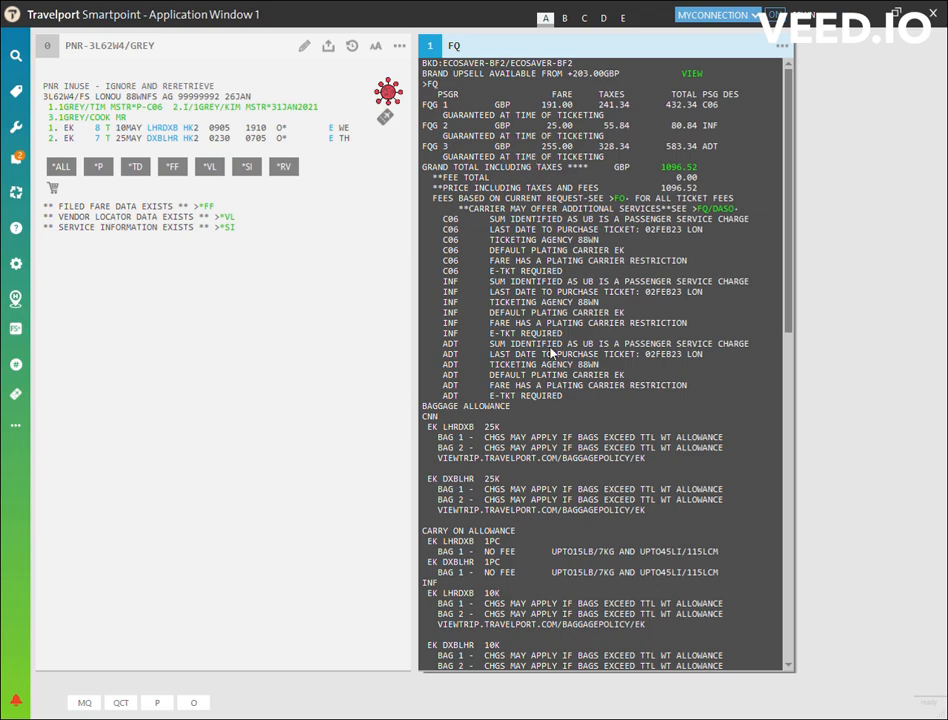
# Examine the fare quote's baggage allowances and the grand totals for the child, infant and adult.
pyautogui.scroll(-2, 550, 352)
pyautogui.moveTo(502, 357); pyautogui.dragTo(421, 356)
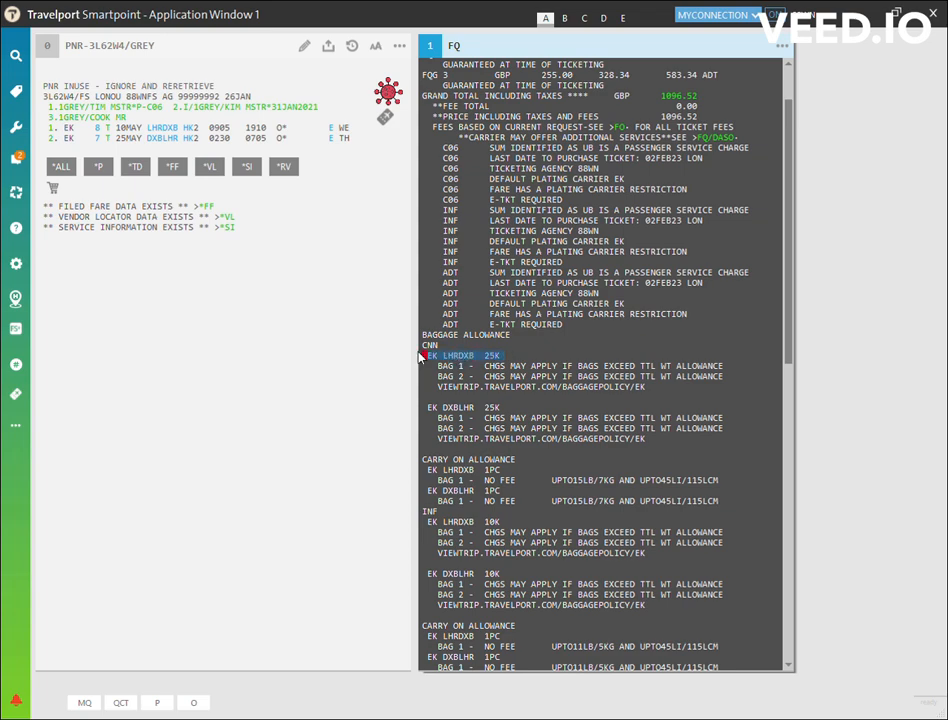
pyautogui.scroll(-12, 618, 364)
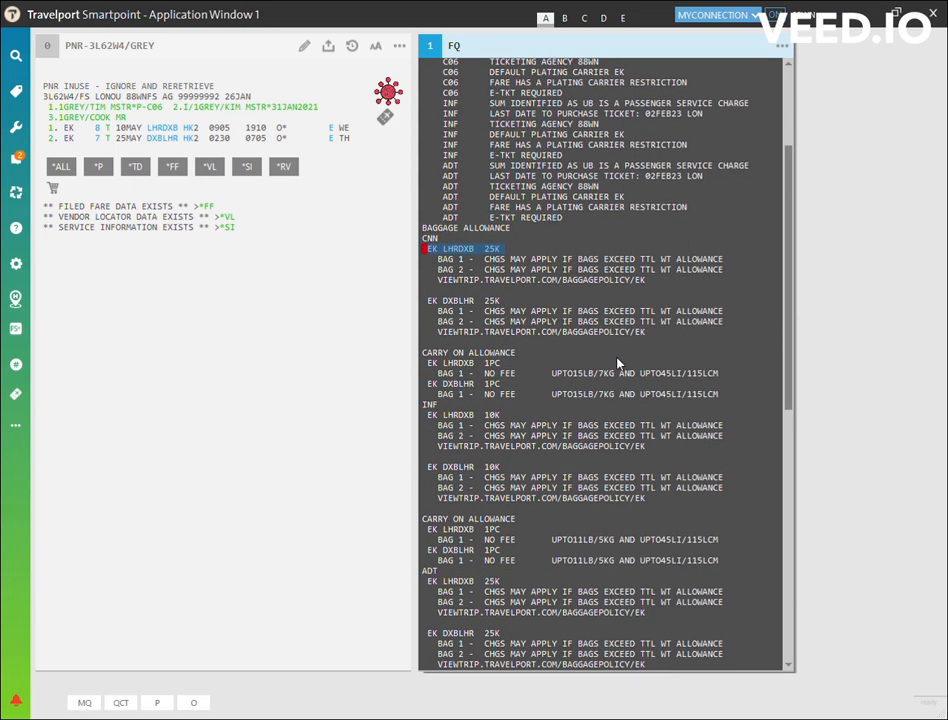
pyautogui.scroll(-5, 618, 364)
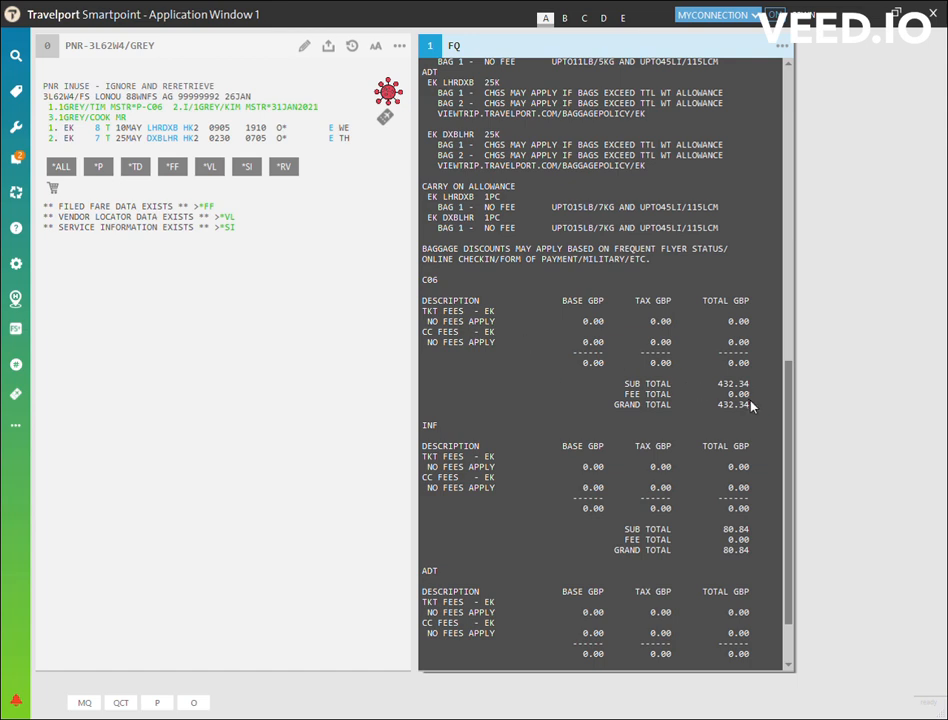
pyautogui.moveTo(779, 406); pyautogui.dragTo(724, 408)
pyautogui.click(756, 553)
pyautogui.moveTo(753, 554); pyautogui.dragTo(713, 557)
pyautogui.scroll(-3, 716, 515)
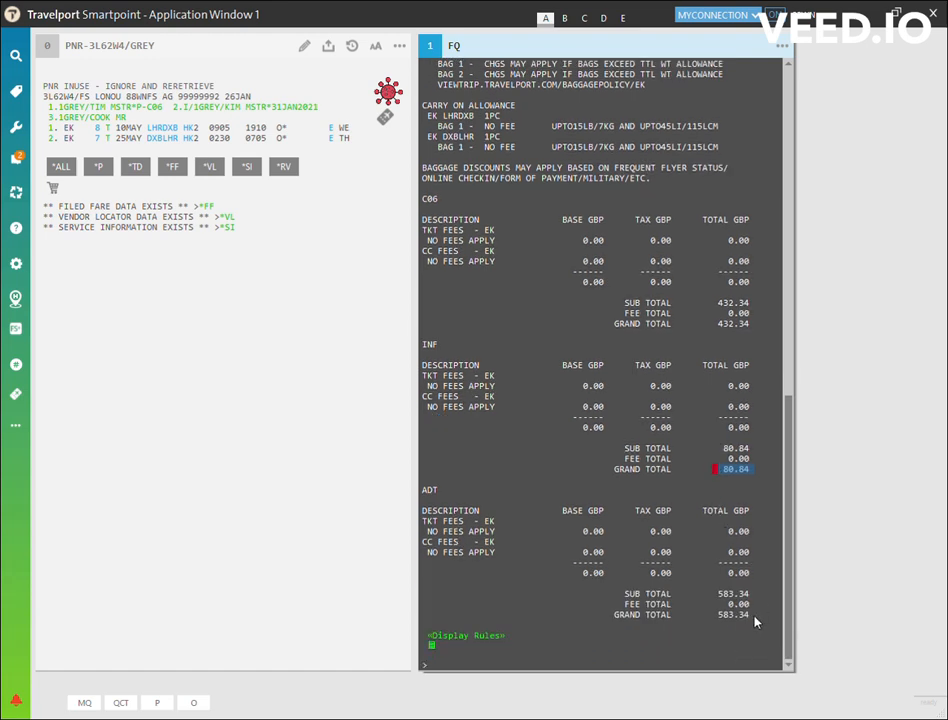
pyautogui.moveTo(753, 615); pyautogui.dragTo(716, 620)
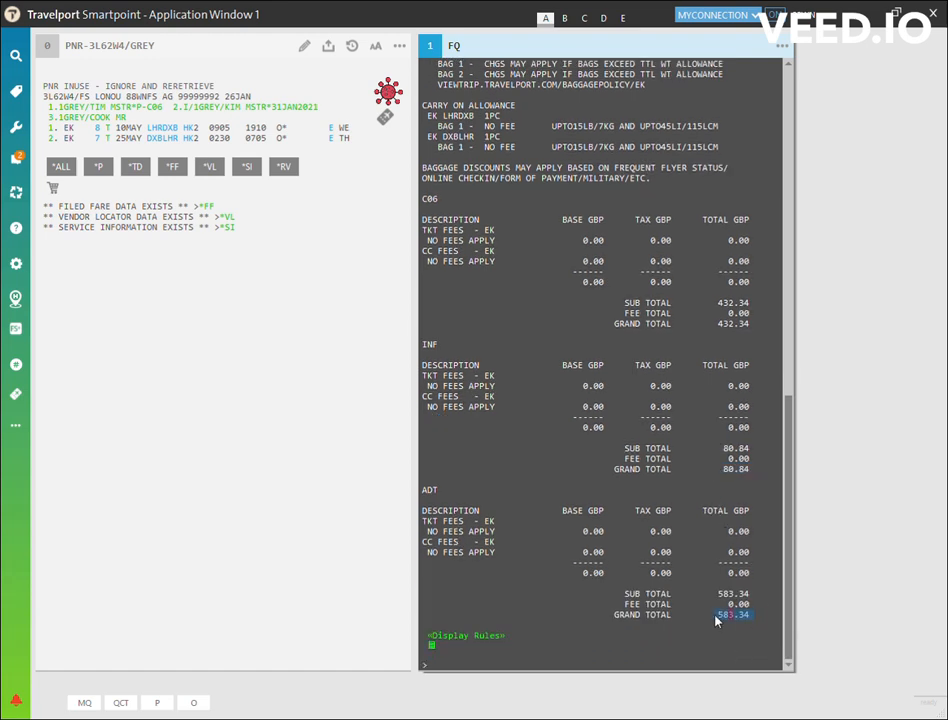
# Display the fare rules for the LHR-DXB component and highlight the any-time change charge under Penalties.
pyautogui.click(489, 637)
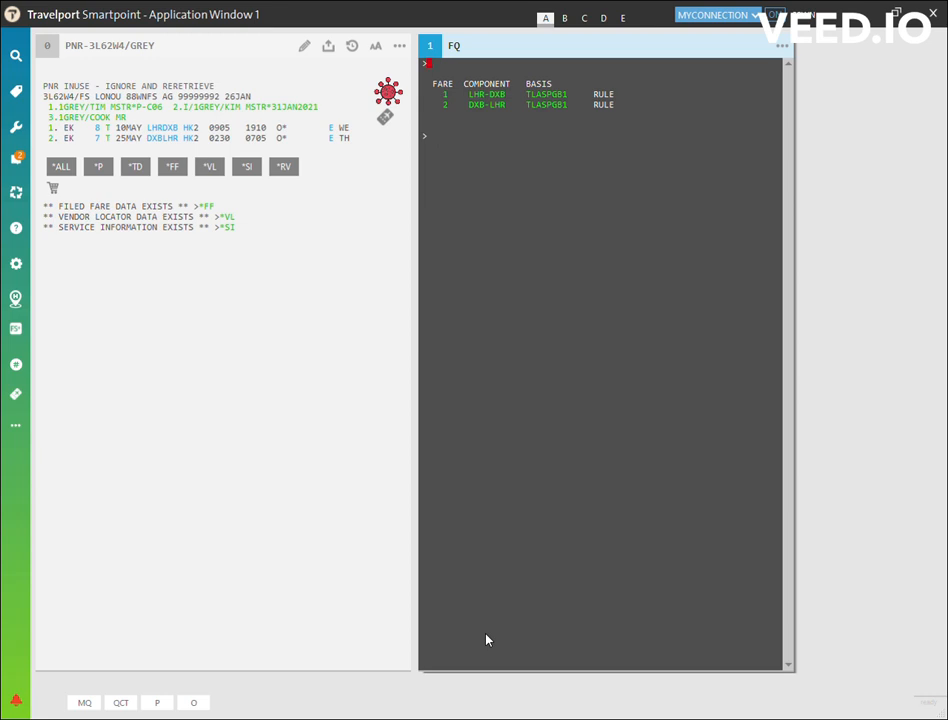
pyautogui.click(542, 95)
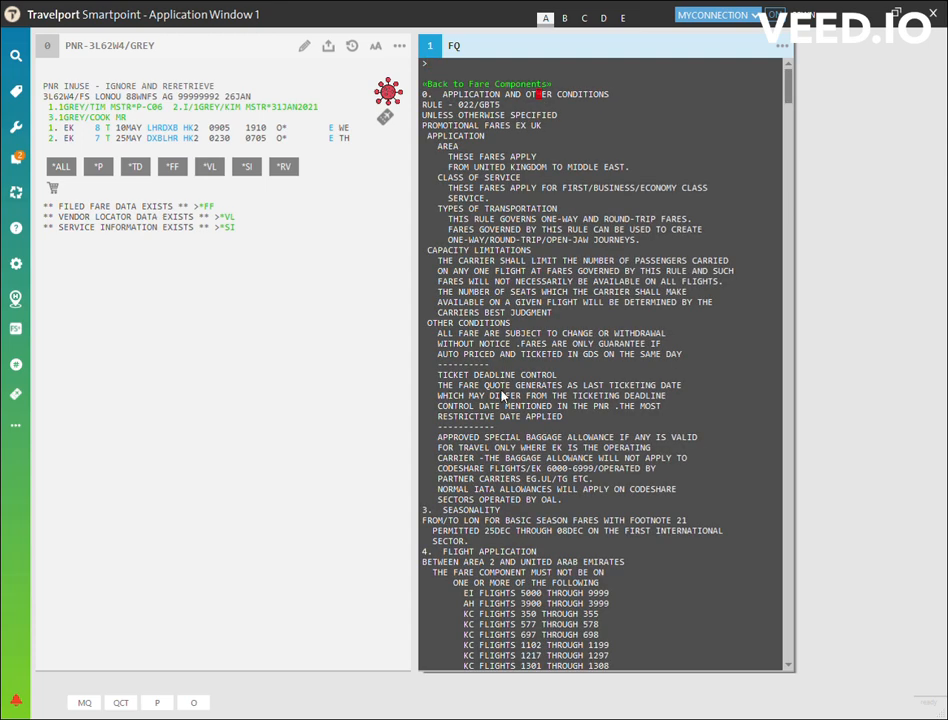
pyautogui.scroll(-10, 503, 390)
pyautogui.scroll(-20, 503, 395)
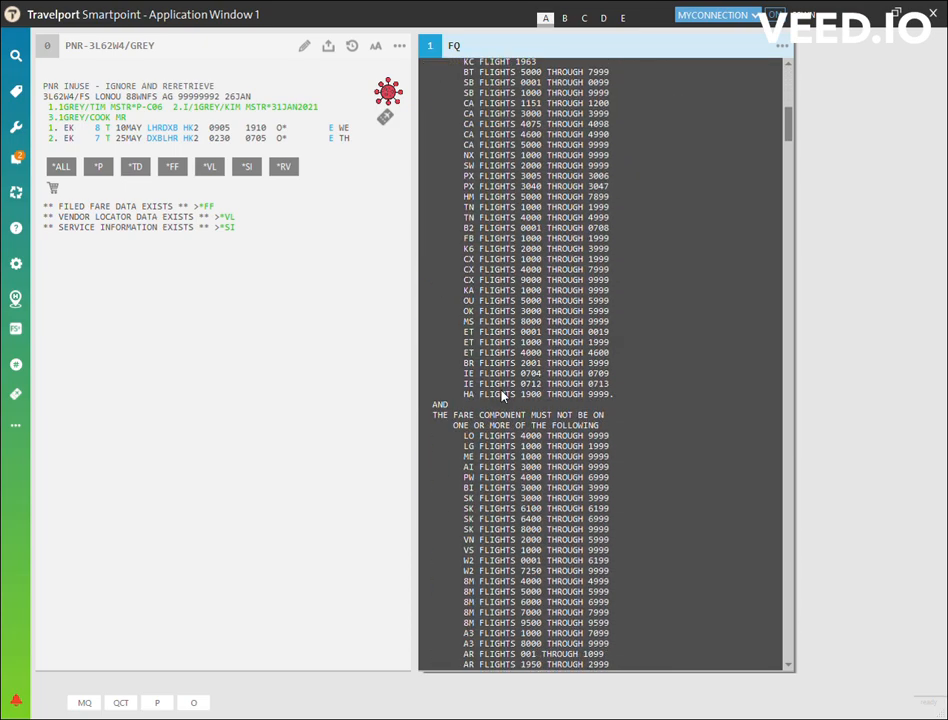
pyautogui.scroll(-20, 503, 395)
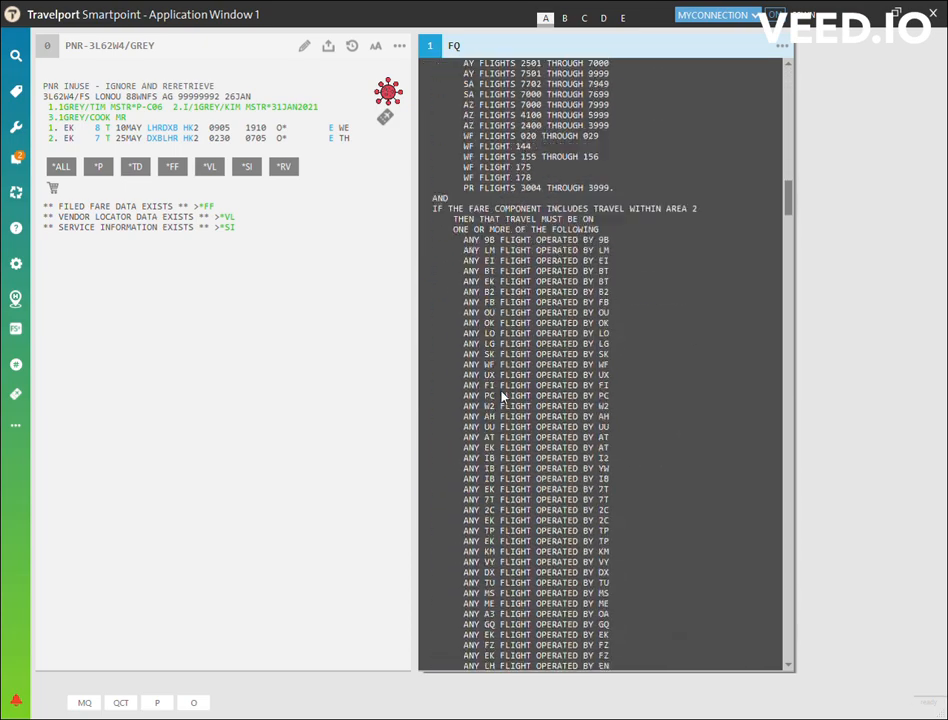
pyautogui.scroll(-20, 503, 395)
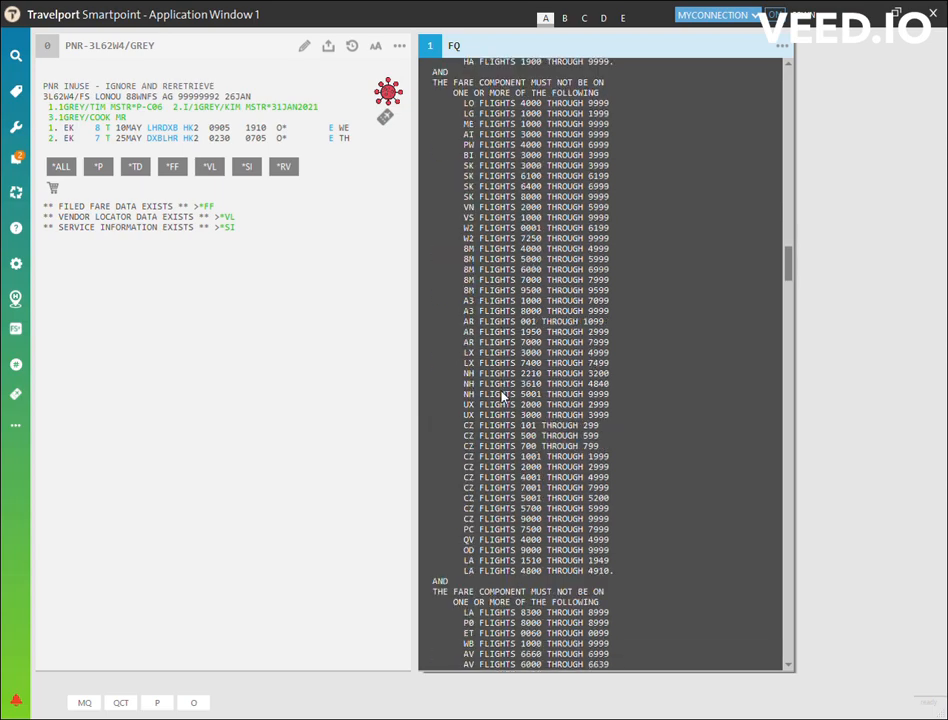
pyautogui.scroll(-20, 503, 395)
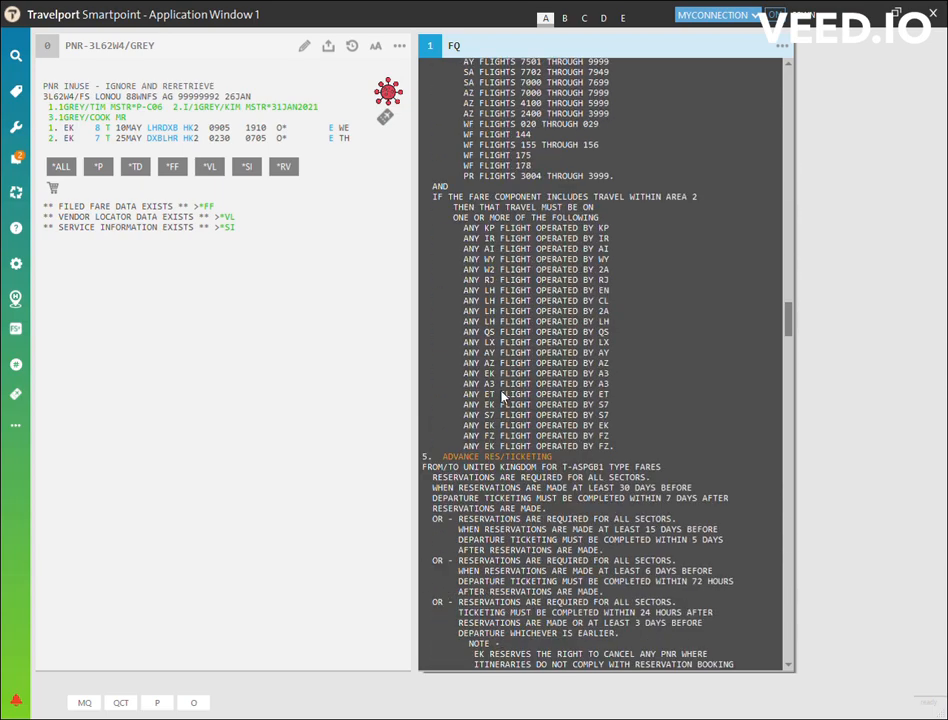
pyautogui.scroll(-20, 503, 395)
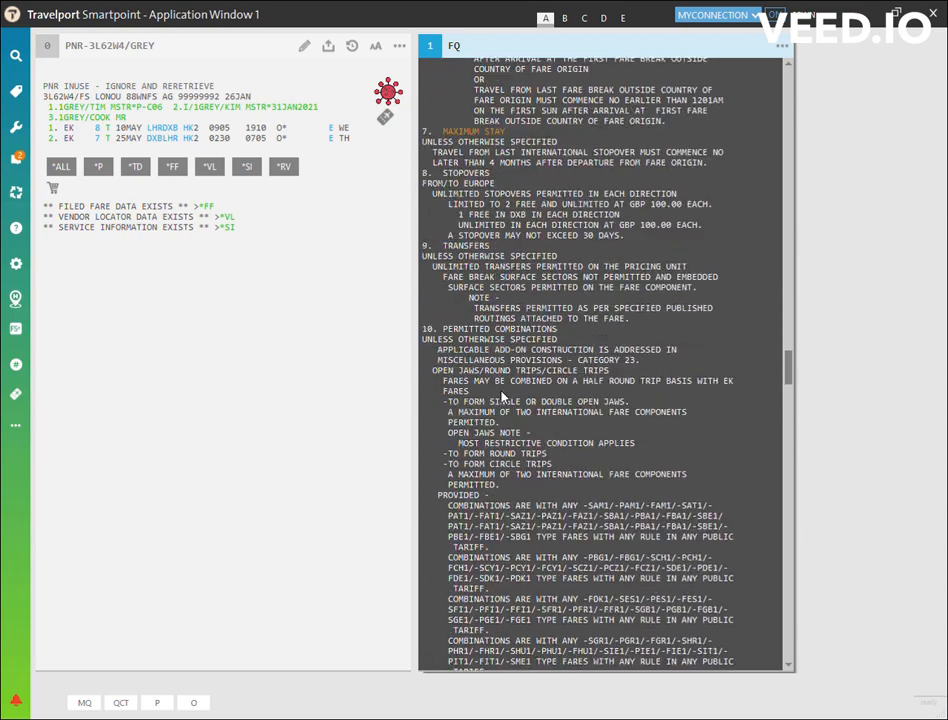
pyautogui.scroll(-20, 503, 395)
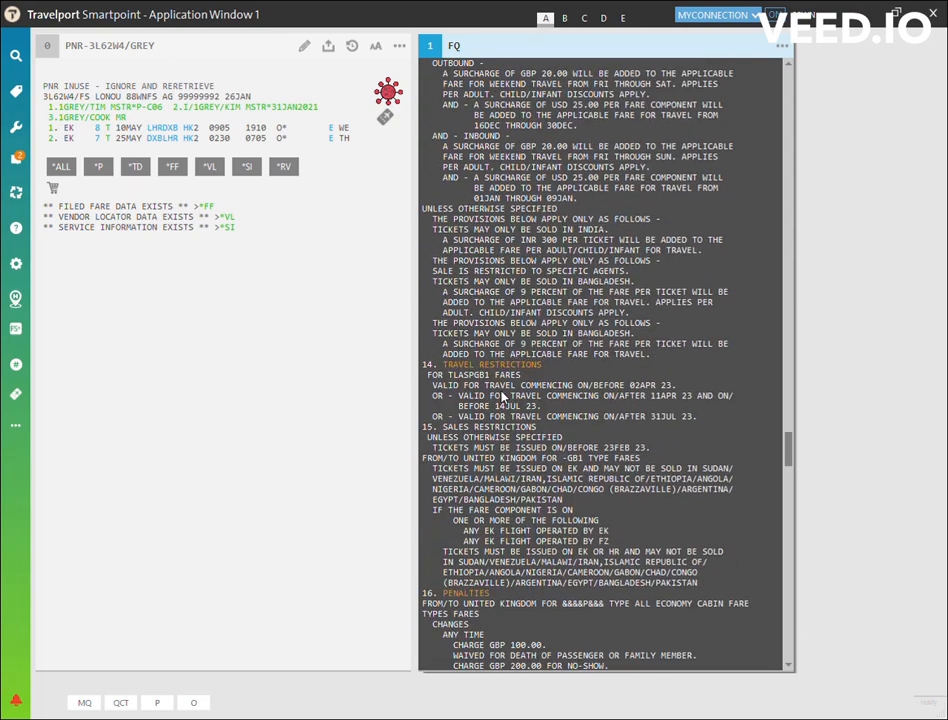
pyautogui.scroll(-9, 503, 395)
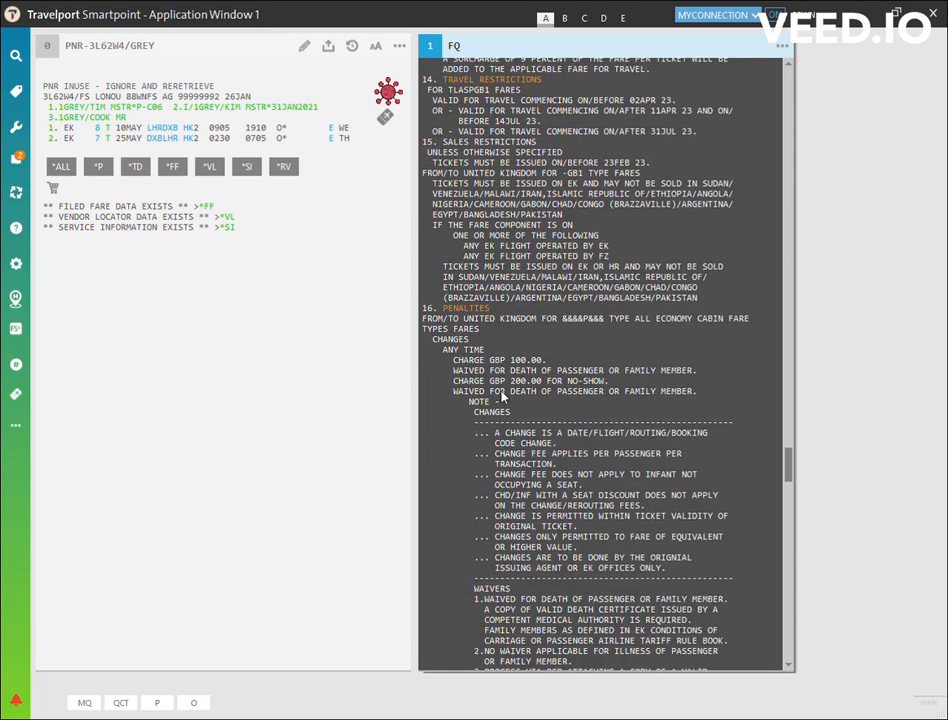
pyautogui.moveTo(547, 362); pyautogui.dragTo(434, 341)
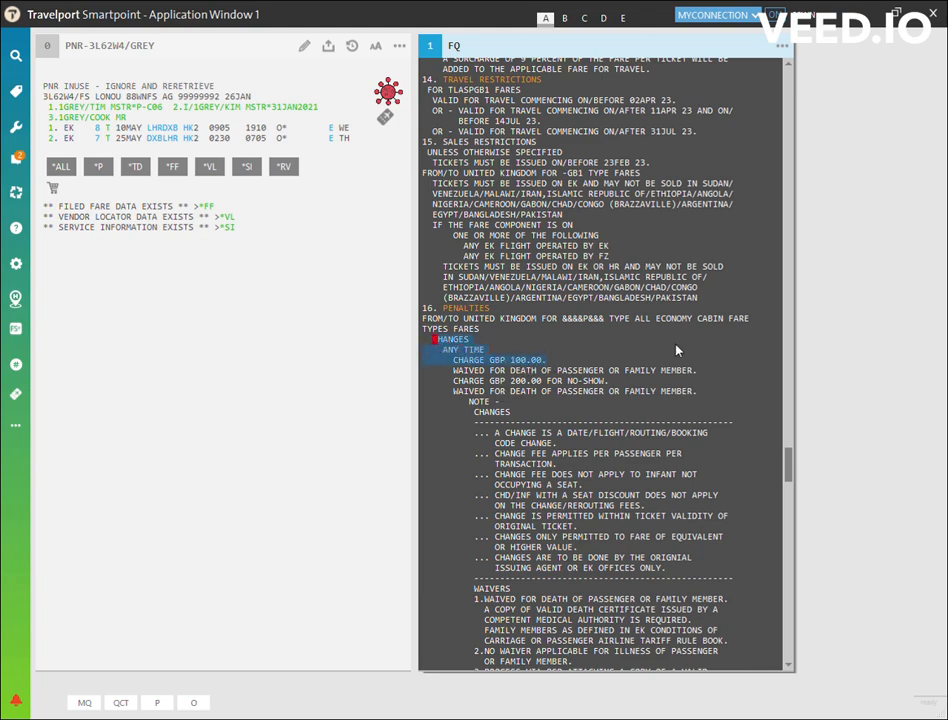
# Find the cancellation rules under Penalties and highlight the before-departure cancel/refund charge.
pyautogui.scroll(-13, 575, 405)
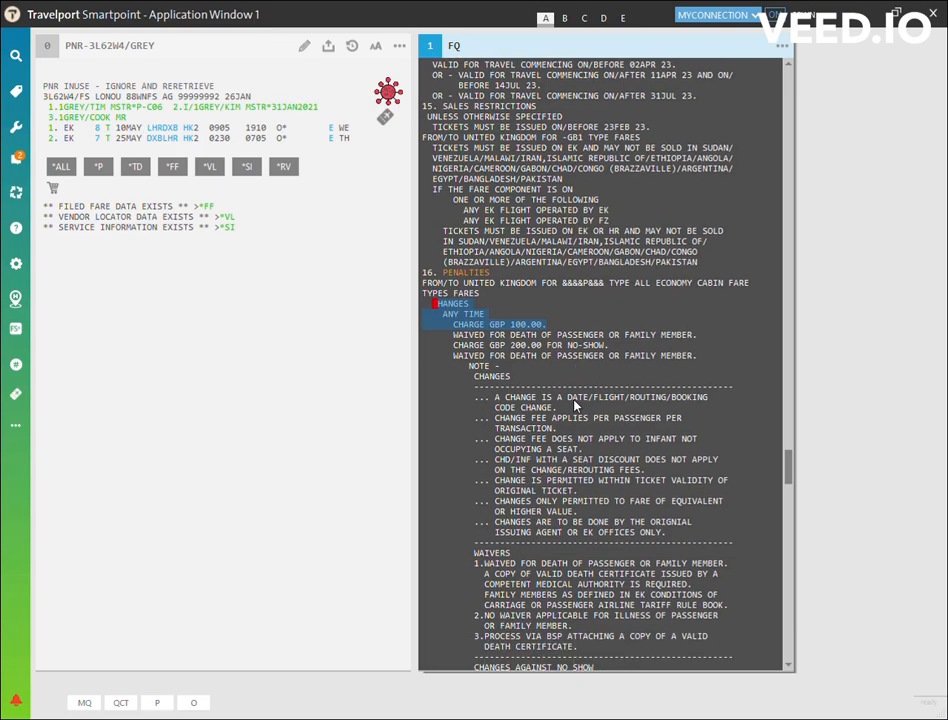
pyautogui.scroll(-6, 575, 405)
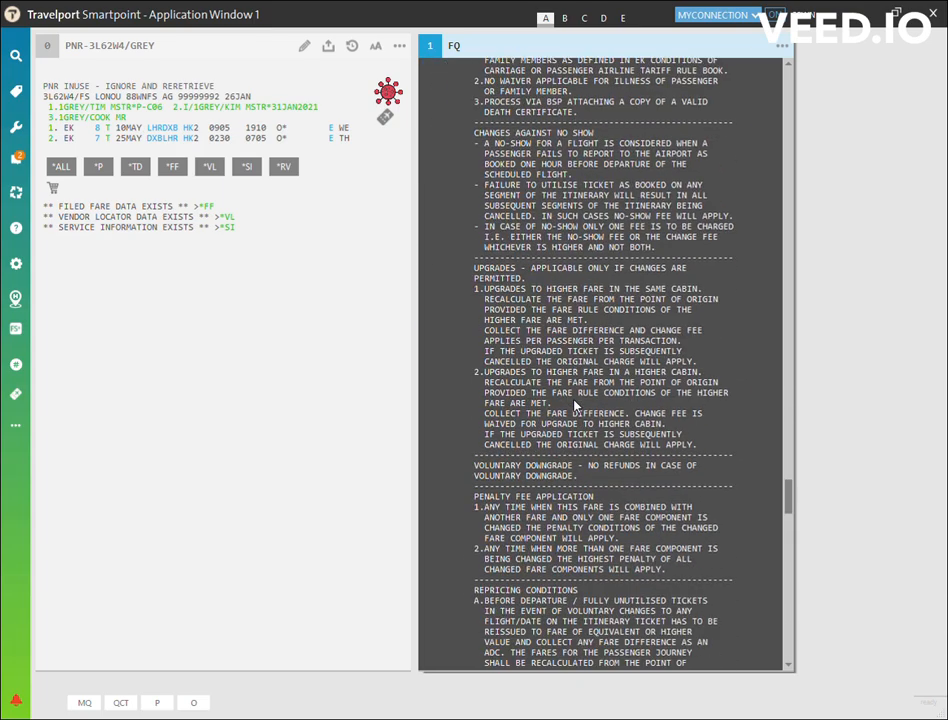
pyautogui.scroll(-4, 575, 405)
pyautogui.scroll(-4, 571, 400)
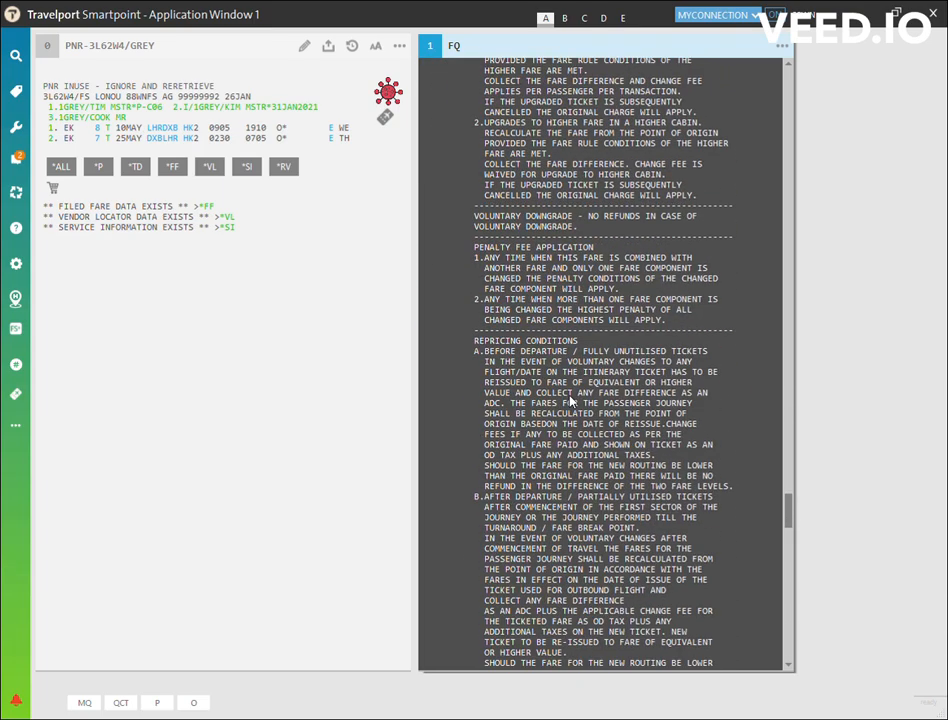
pyautogui.scroll(-17, 571, 400)
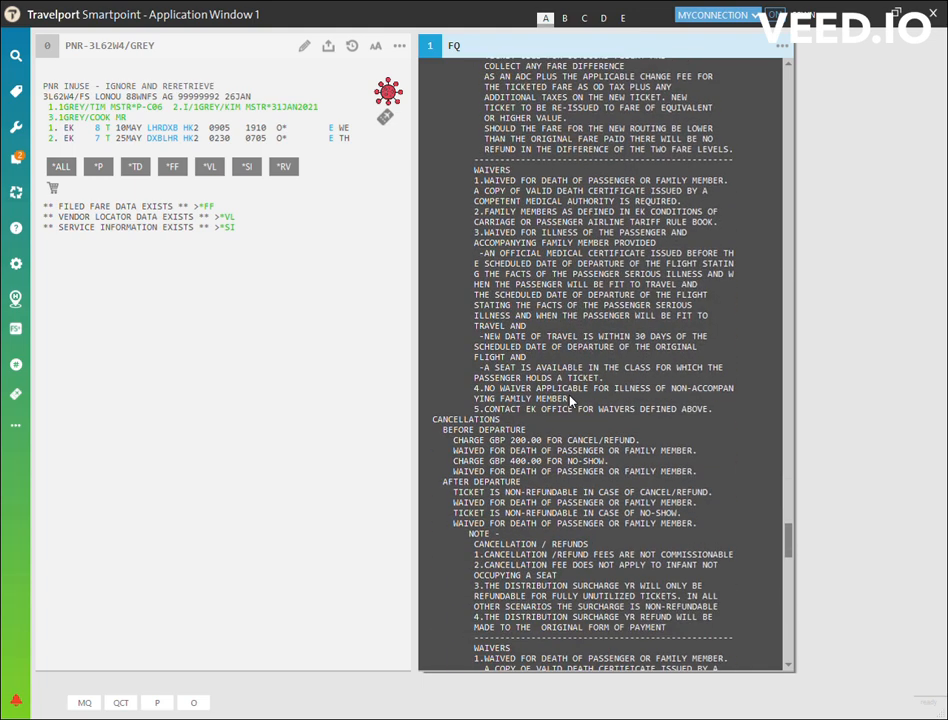
pyautogui.scroll(-1, 571, 400)
pyautogui.moveTo(645, 404); pyautogui.dragTo(428, 384)
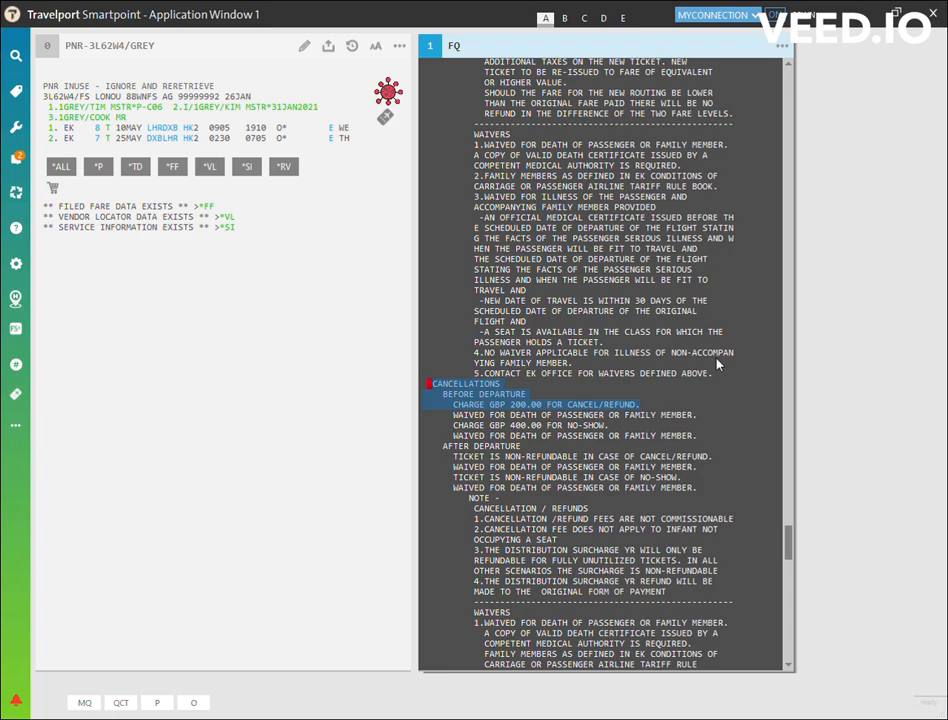
# Review the remaining fare rules, from the cancellation notes through to the children discounts.
pyautogui.scroll(-5, 717, 363)
pyautogui.scroll(-20, 717, 363)
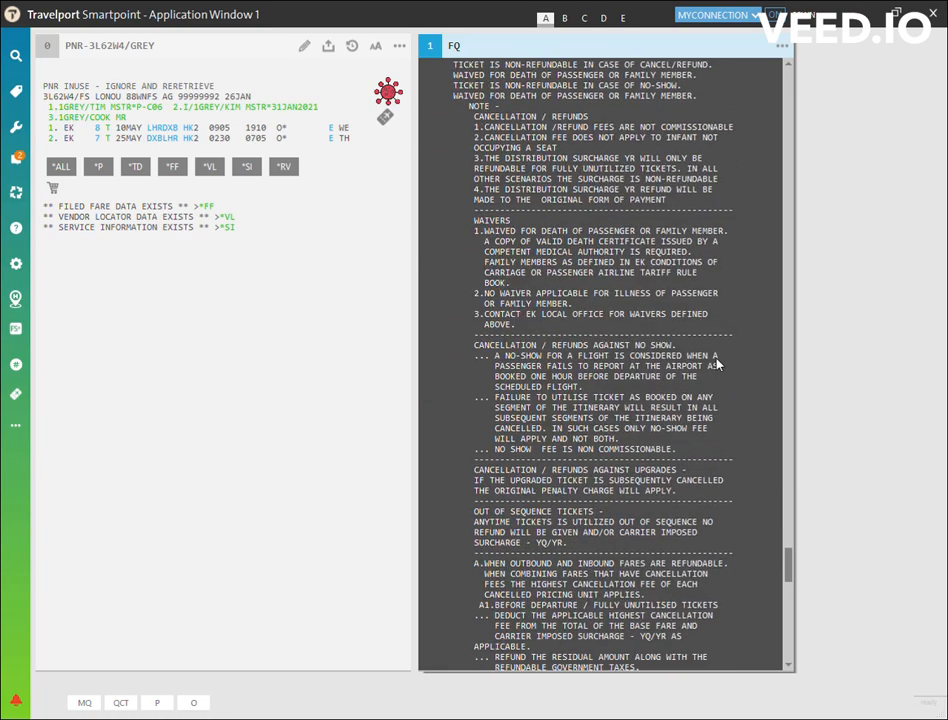
pyautogui.scroll(-20, 717, 363)
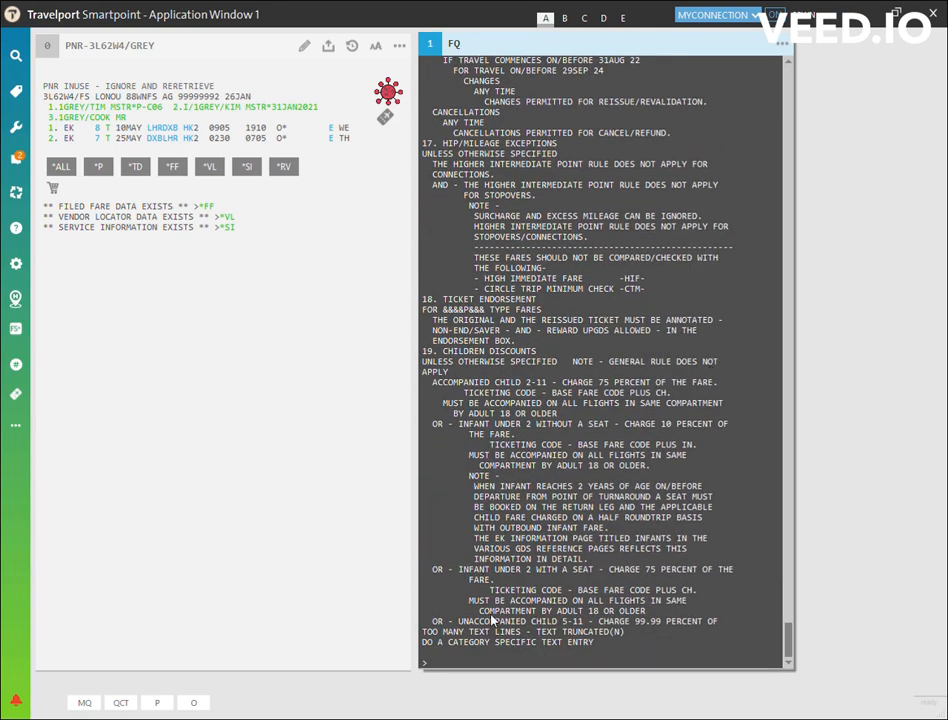
# Clear the fare rules by redisplaying the booking with *R, then write THANK YOU ! at the command prompt.
pyautogui.click(439, 665)
pyautogui.write('*R')
pyautogui.press('Return')
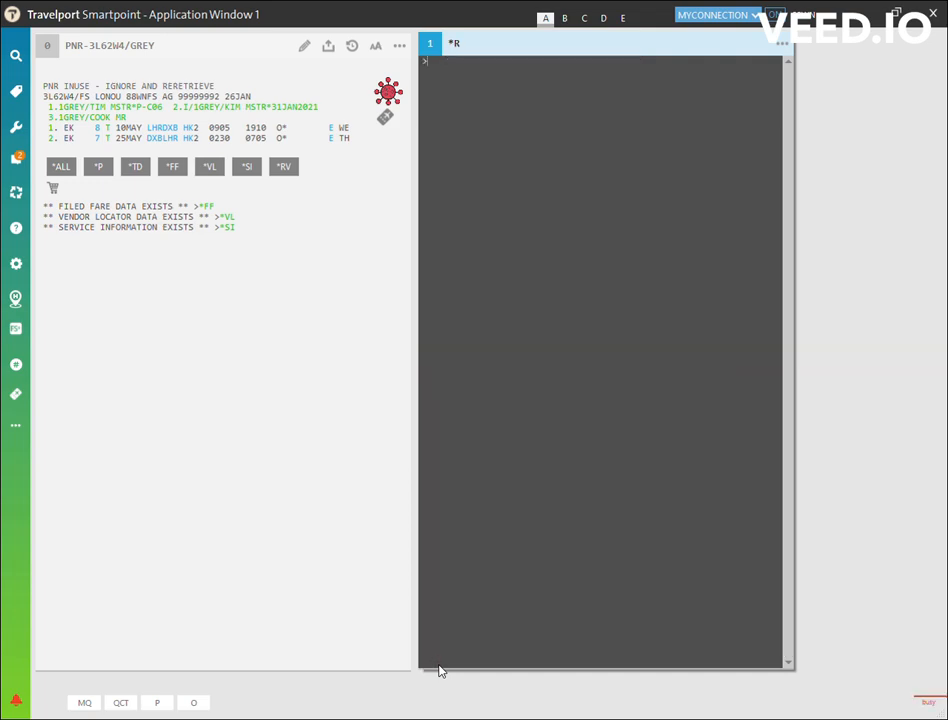
pyautogui.write('THANK YOU !')
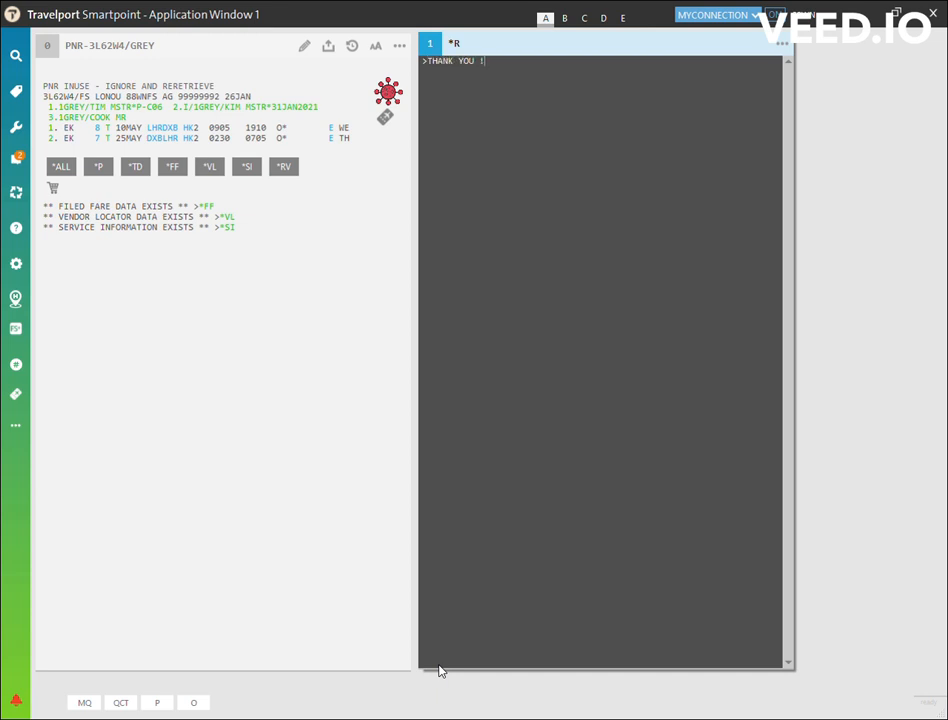